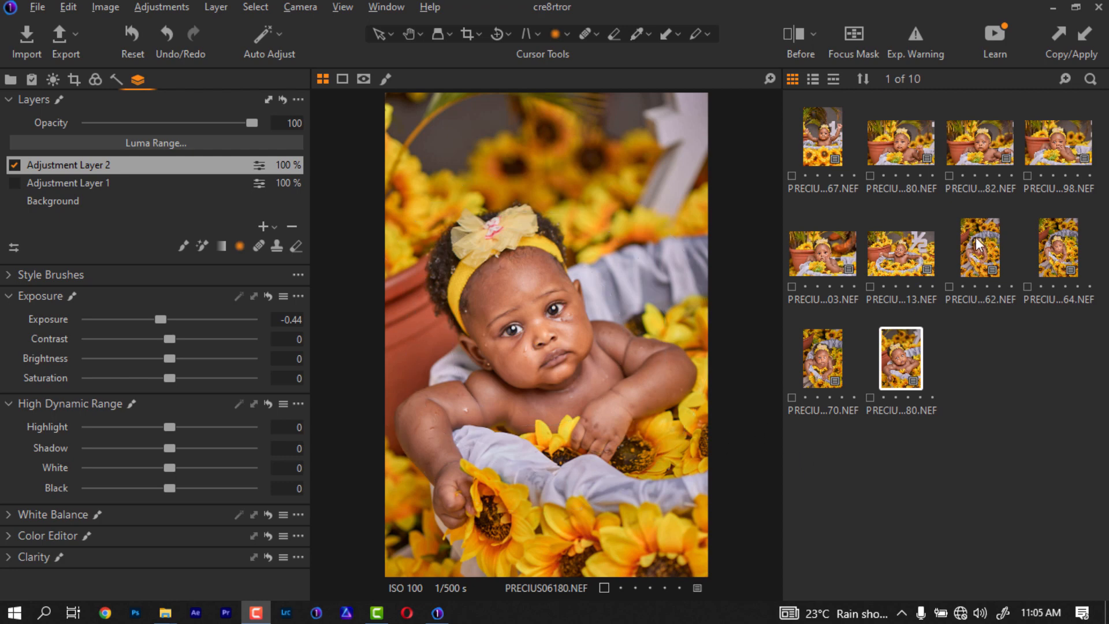
- Open the photo PRECIUS06162.NEF and clear the mask of Adjustment Layer 1
{"action": "left_click", "coordinate": [998, 238]}
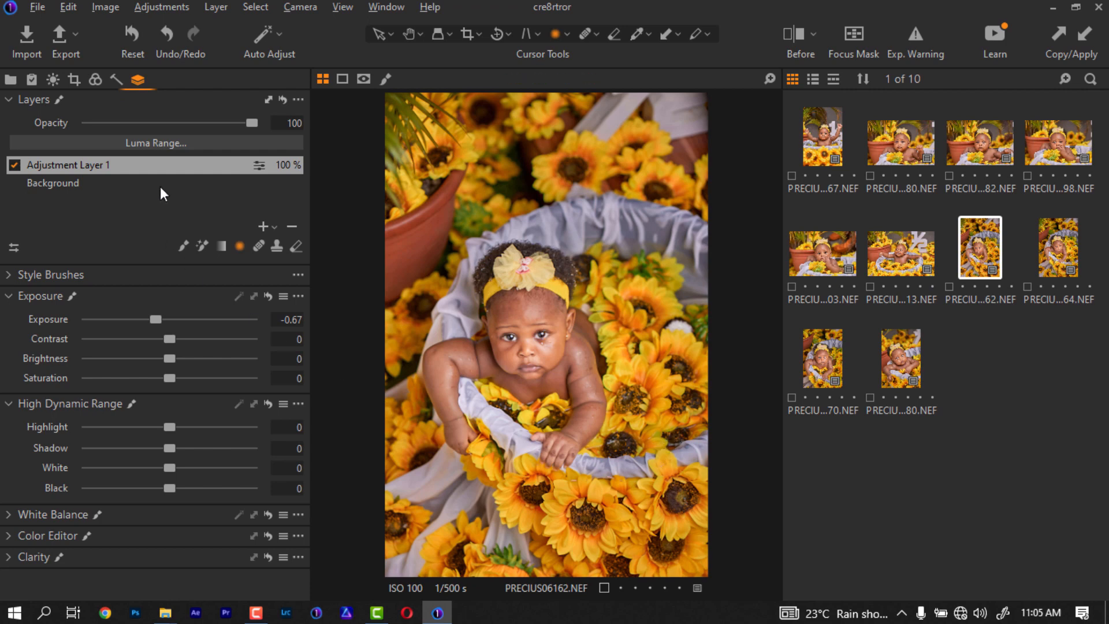
{"action": "right_click", "coordinate": [167, 166]}
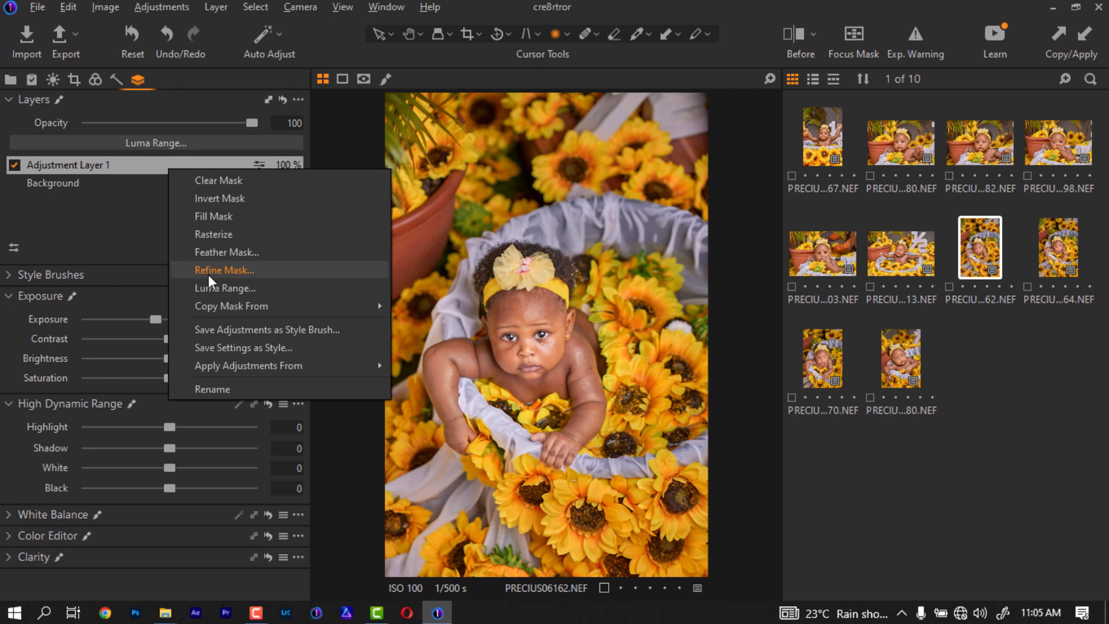
{"action": "left_click", "coordinate": [182, 179]}
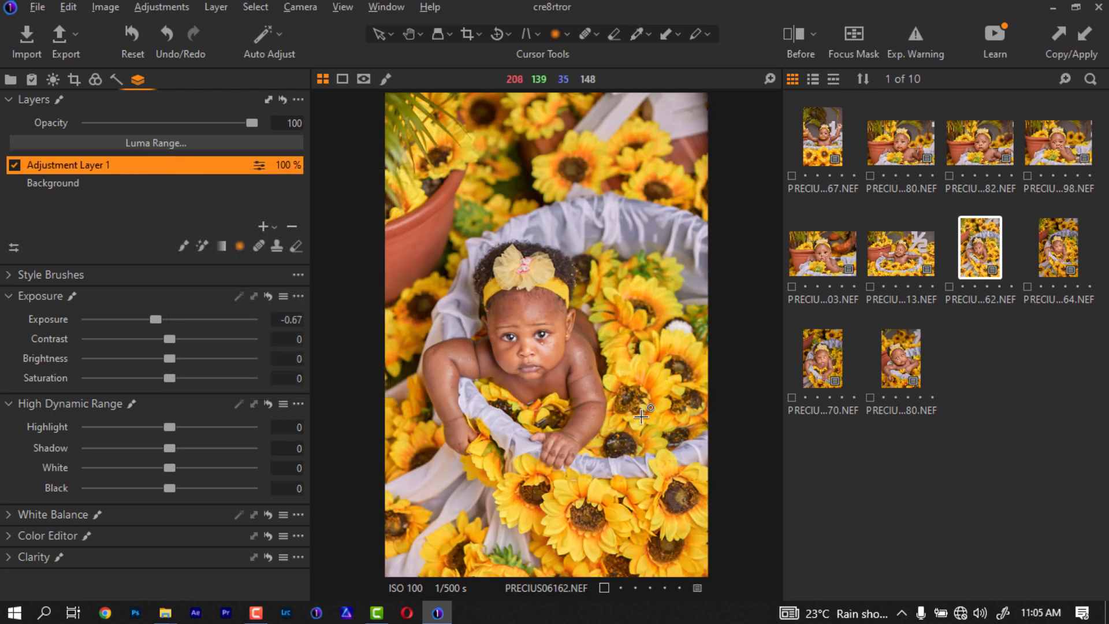
- Compare the photo before and after its adjustments, and review the Background layer's exposure and High Dynamic Range settings
{"action": "key", "text": "y"}
{"action": "key", "text": "y"}
{"action": "key", "text": "y"}
{"action": "key", "text": "y"}
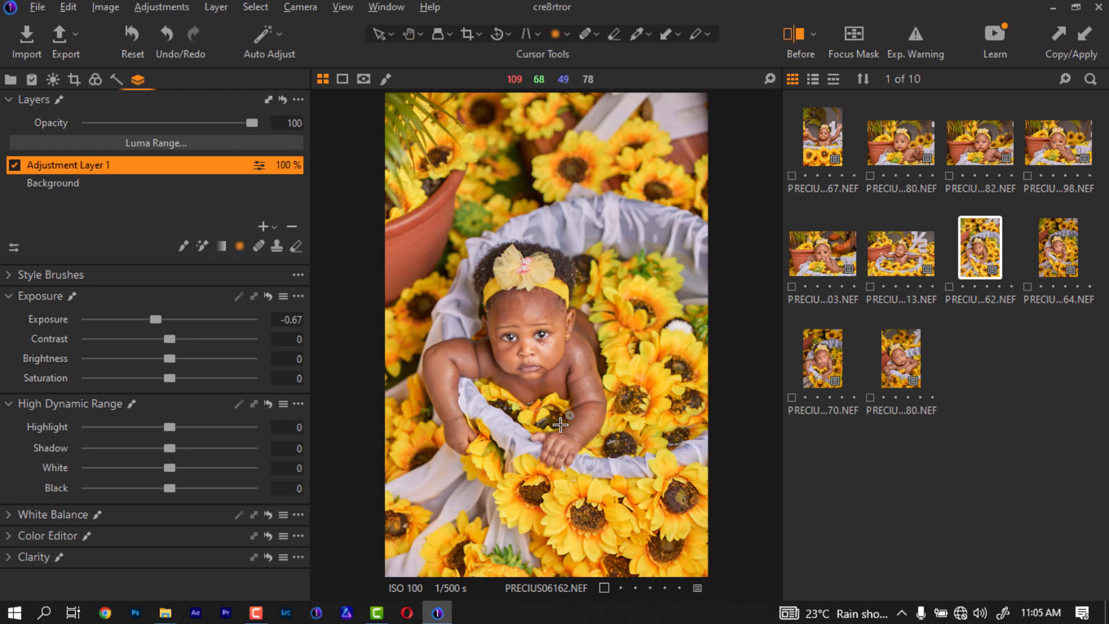
{"action": "left_click", "coordinate": [77, 182]}
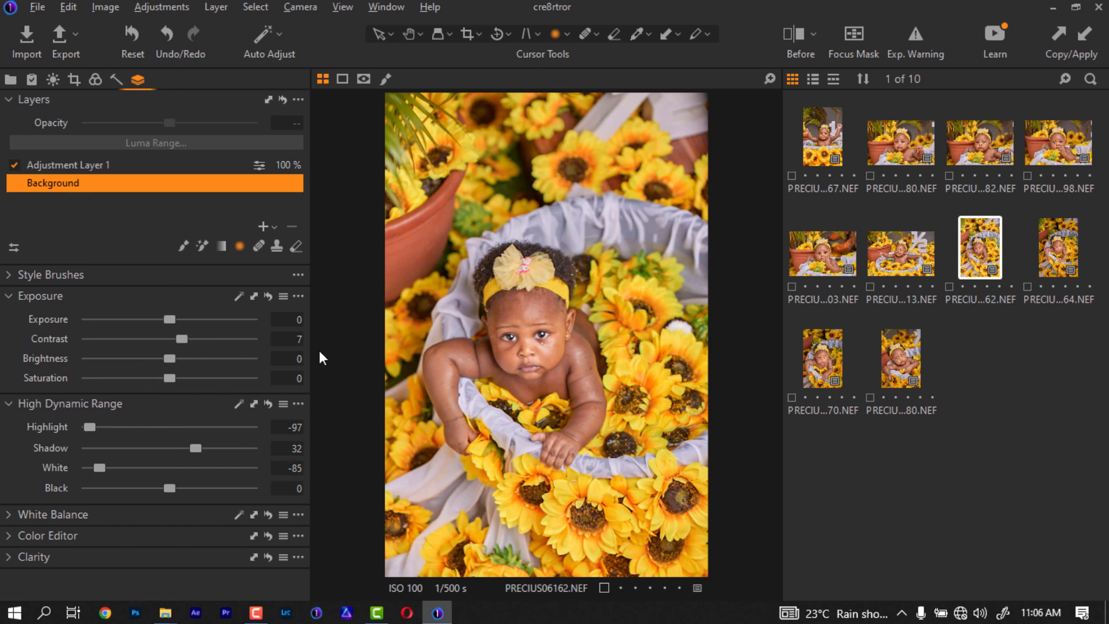
{"action": "key", "text": "y"}
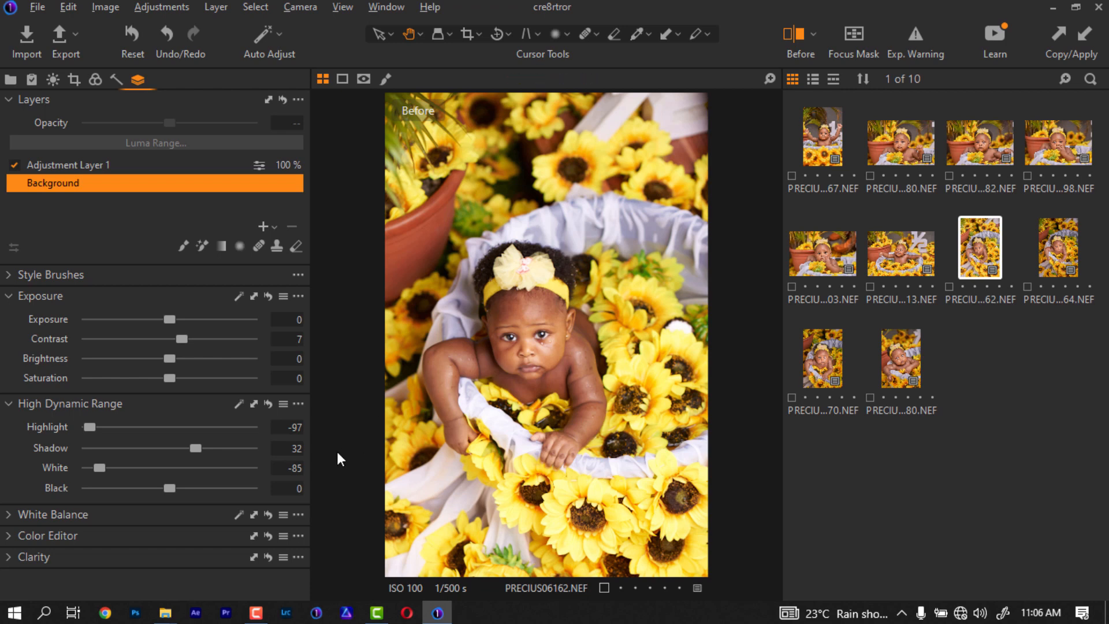
{"action": "key", "text": "t"}
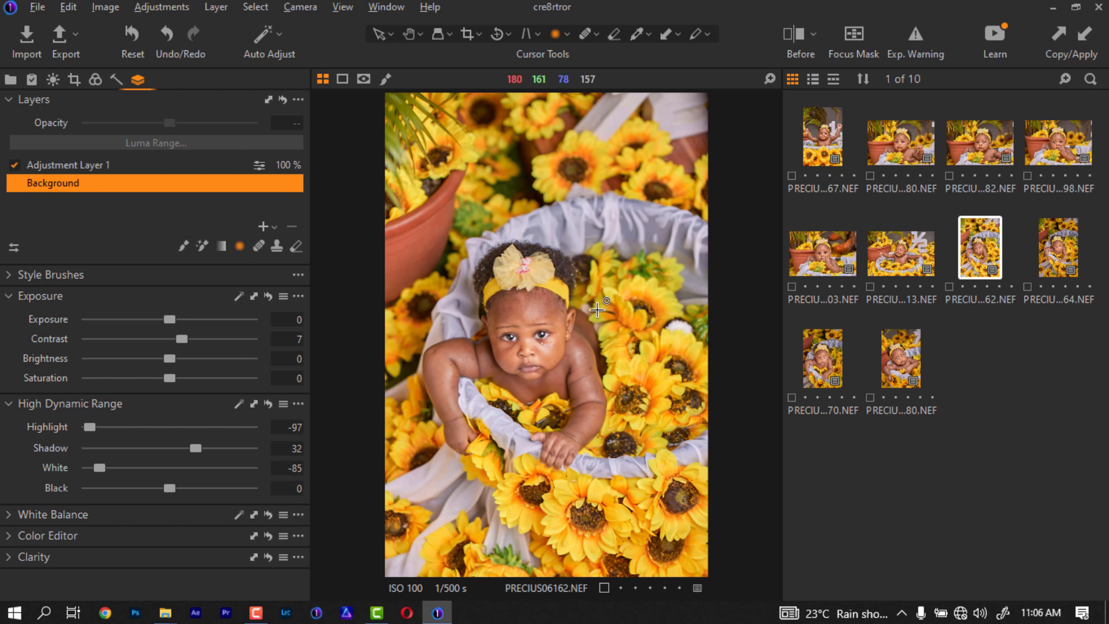
- Fill the mask of Adjustment Layer 1 so that its adjustments cover the whole photo
{"action": "left_click", "coordinate": [95, 164]}
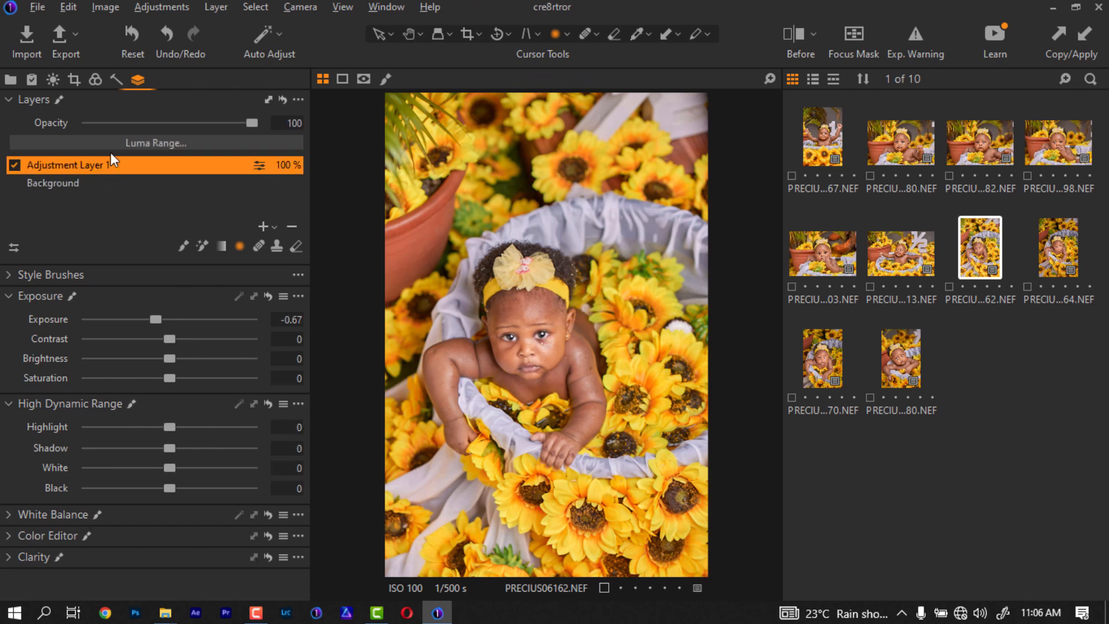
{"action": "left_click", "coordinate": [275, 227]}
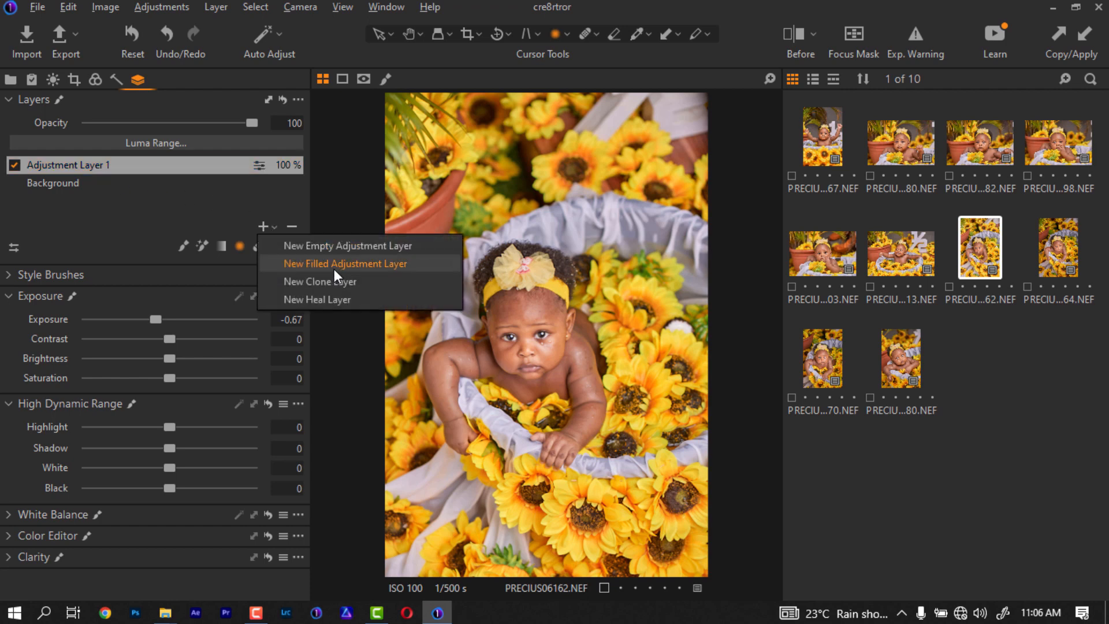
{"action": "left_click", "coordinate": [193, 166]}
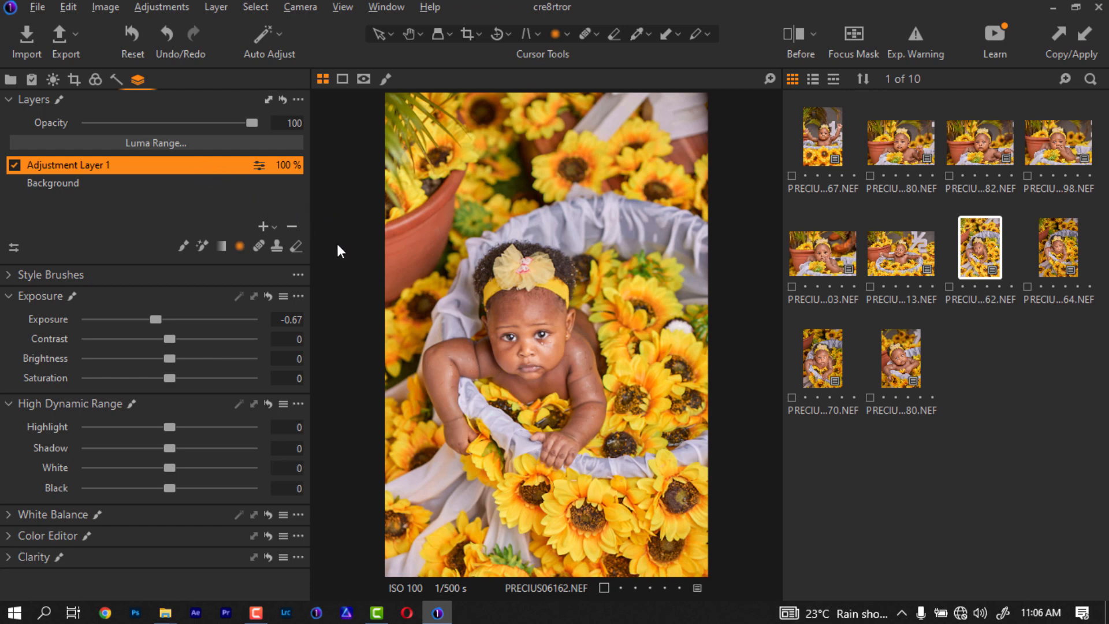
{"action": "right_click", "coordinate": [219, 166]}
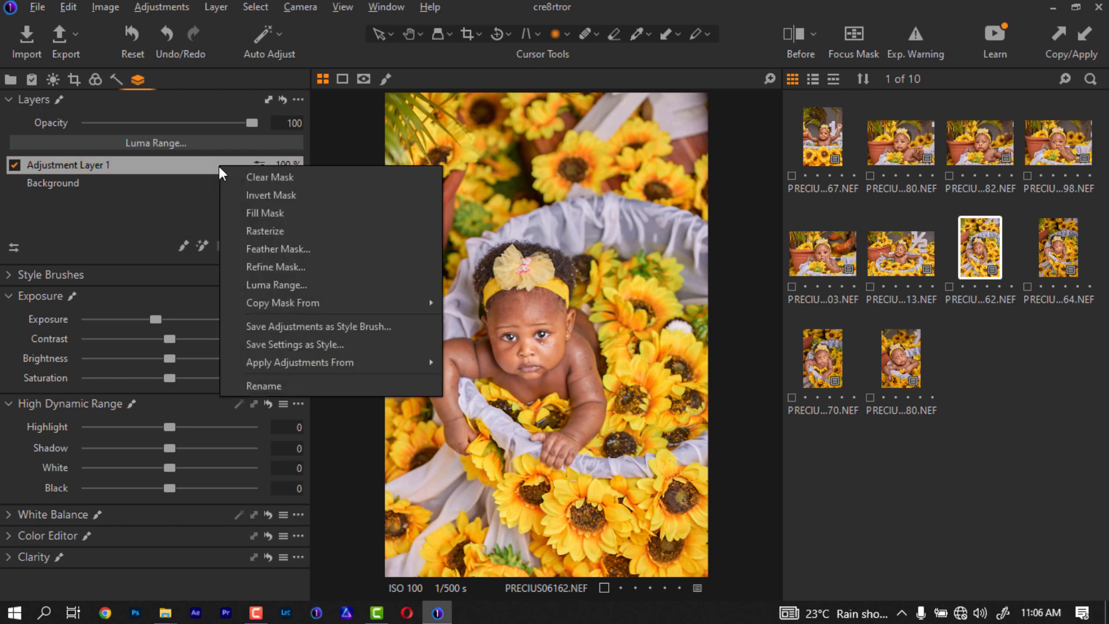
{"action": "left_click", "coordinate": [265, 213]}
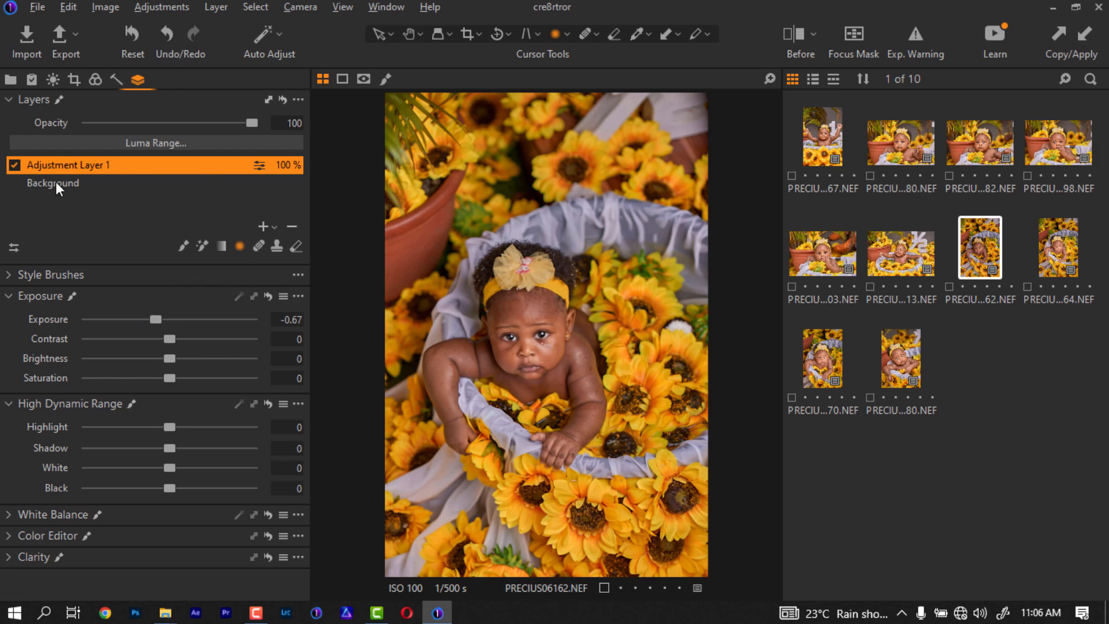
- Try Contrast -27, Brightness 1 and Saturation -15 on Adjustment Layer 1, and reset all of its Exposure tool values to 0
{"action": "left_click_drag", "start_coordinate": [169, 338], "coordinate": [157, 377]}
{"action": "left_click", "coordinate": [128, 358]}
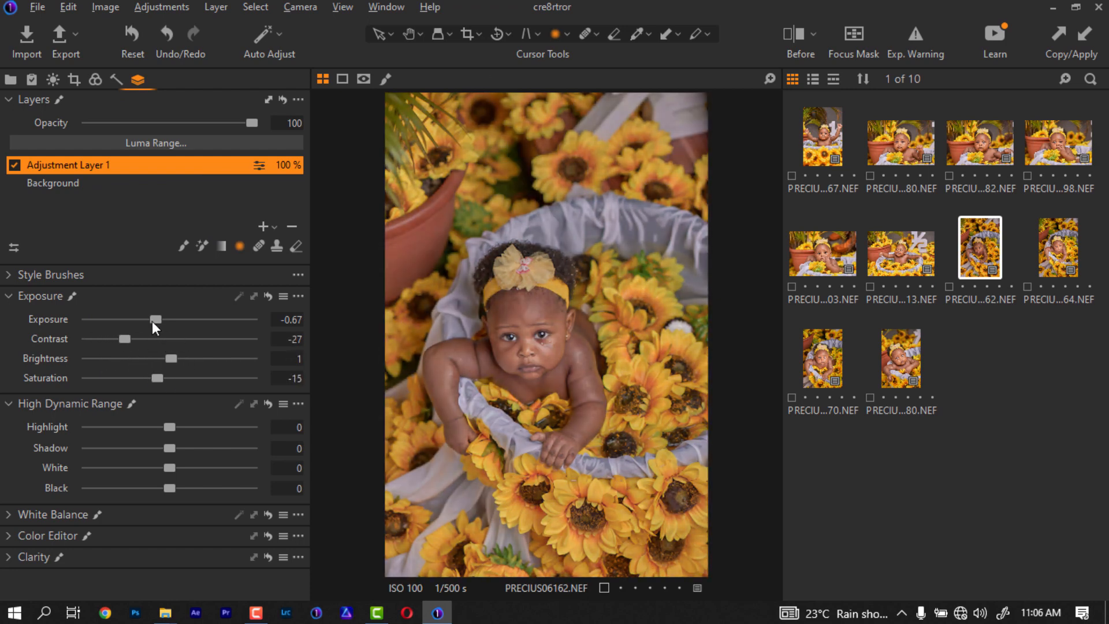
{"action": "double_click", "coordinate": [154, 319]}
{"action": "double_click", "coordinate": [126, 339]}
{"action": "double_click", "coordinate": [171, 358]}
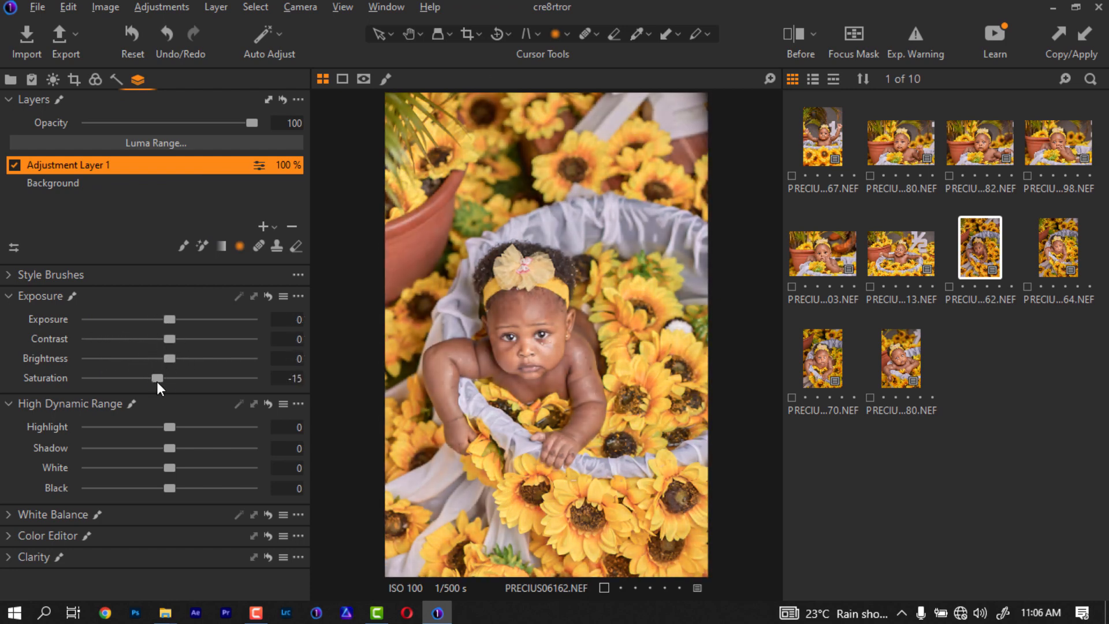
{"action": "double_click", "coordinate": [160, 377]}
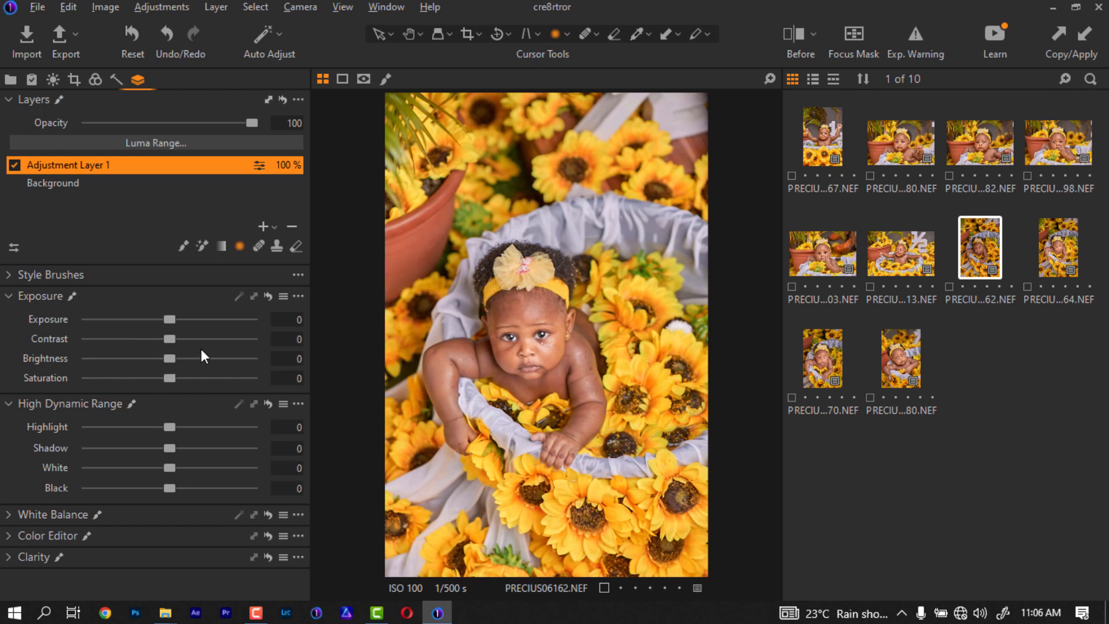
- With the mask overlay shown, erase Adjustment Layer 1's mask over the baby, and hide the overlay again
{"action": "key", "text": "m"}
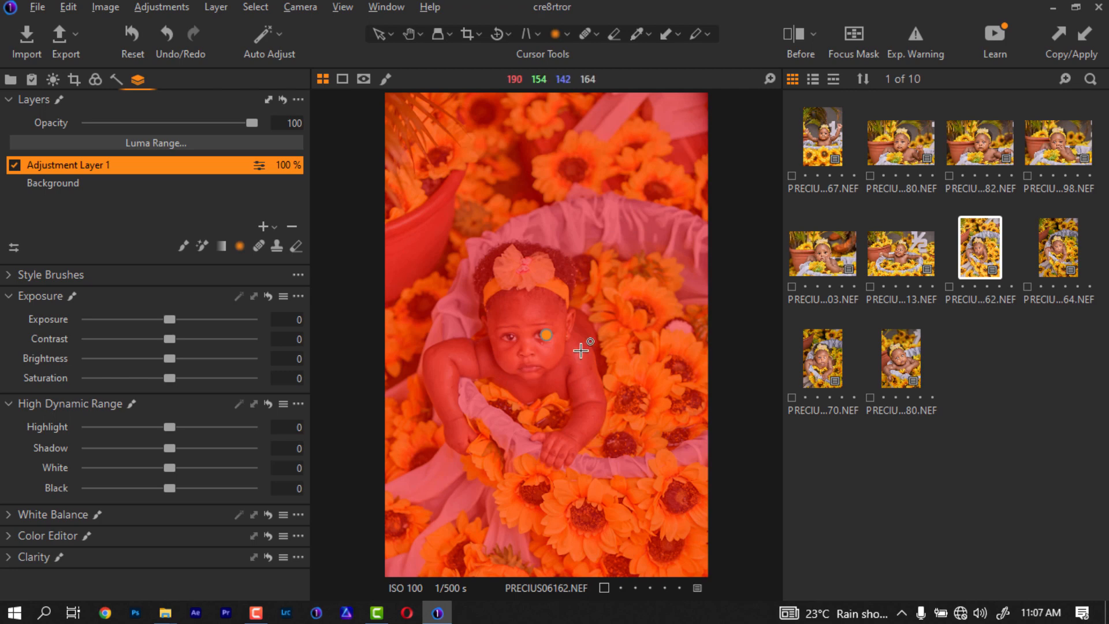
{"action": "key", "text": "m"}
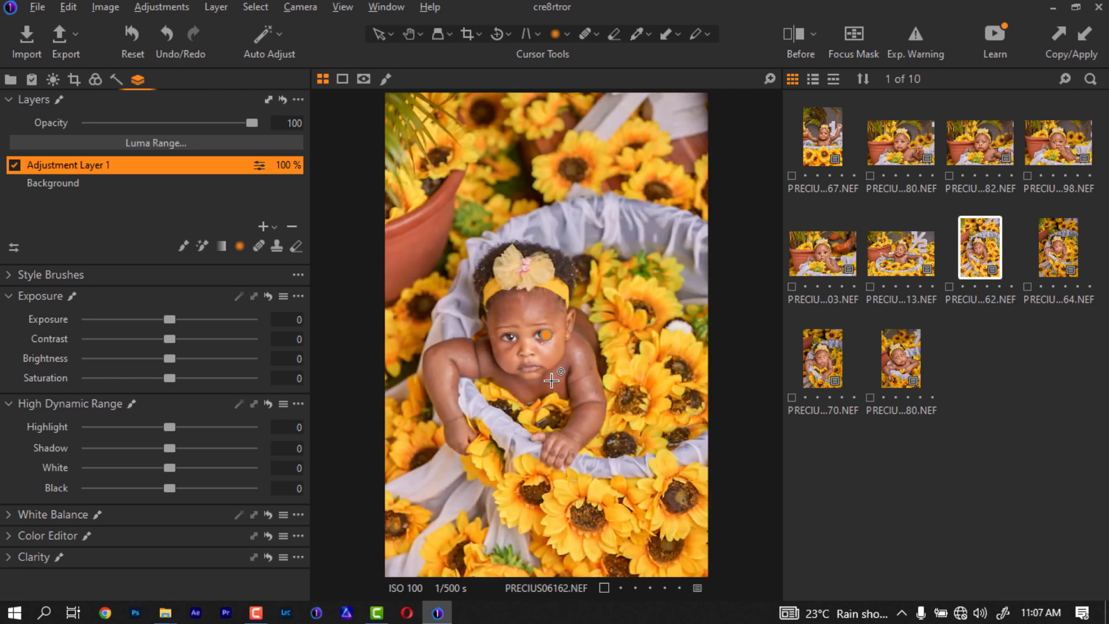
{"action": "left_click", "coordinate": [296, 246]}
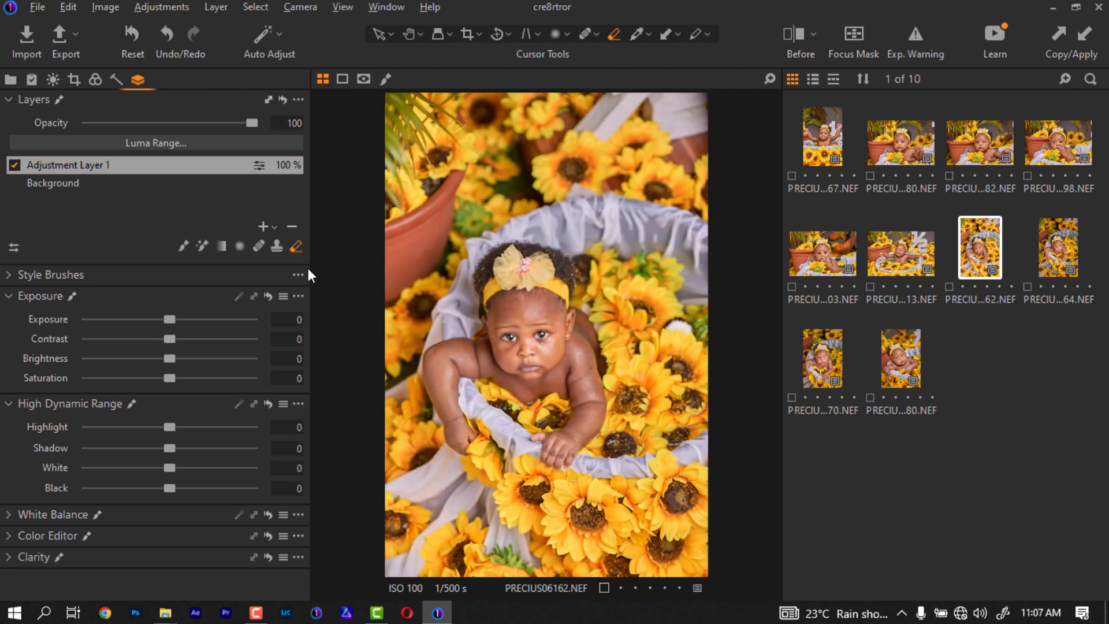
{"action": "key", "text": "m"}
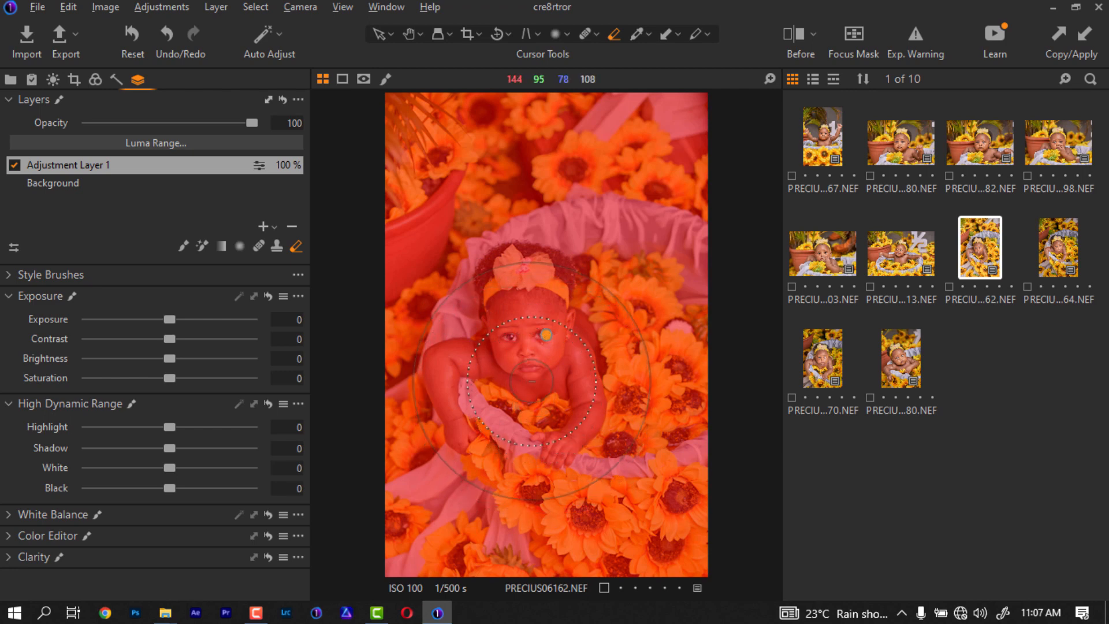
{"action": "left_click", "coordinate": [526, 358]}
{"action": "mouse_move", "coordinate": [527, 357]}
{"action": "left_mouse_down"}
{"action": "mouse_move", "coordinate": [514, 381]}
{"action": "mouse_move", "coordinate": [526, 358]}
{"action": "mouse_move", "coordinate": [511, 366]}
{"action": "mouse_move", "coordinate": [527, 363]}
{"action": "left_mouse_up"}
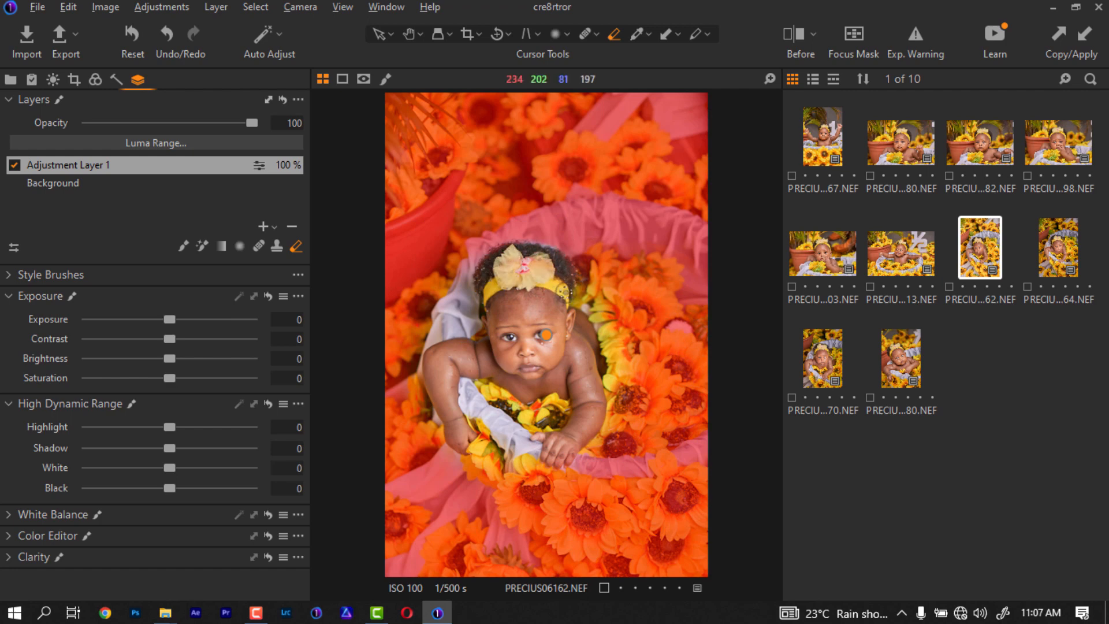
{"action": "key", "text": "ctrl+z"}
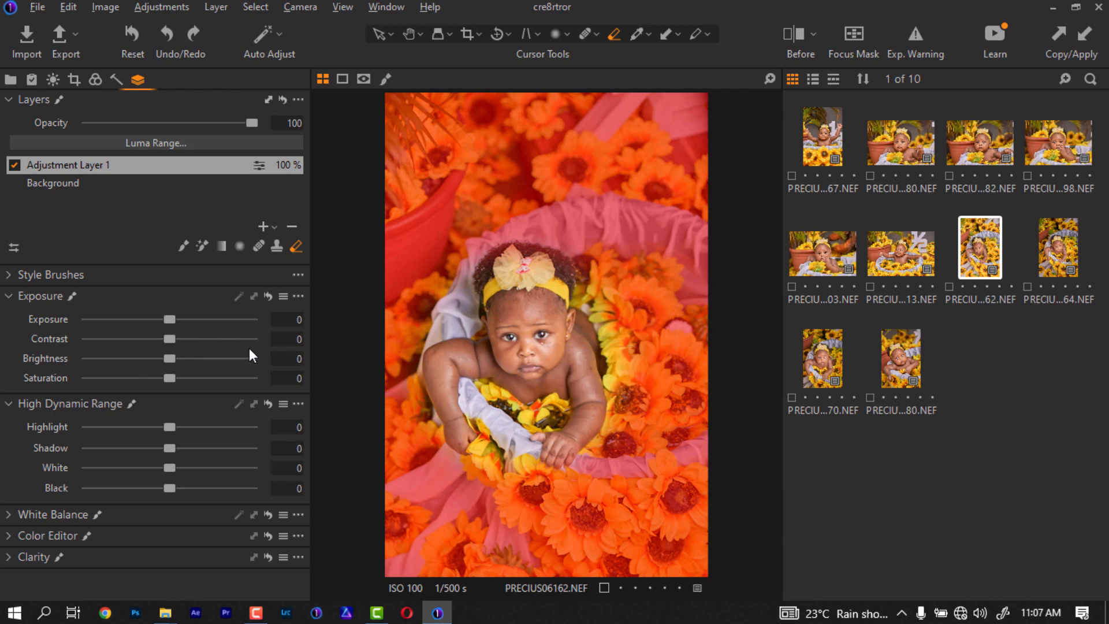
{"action": "key", "text": "ctrl+z"}
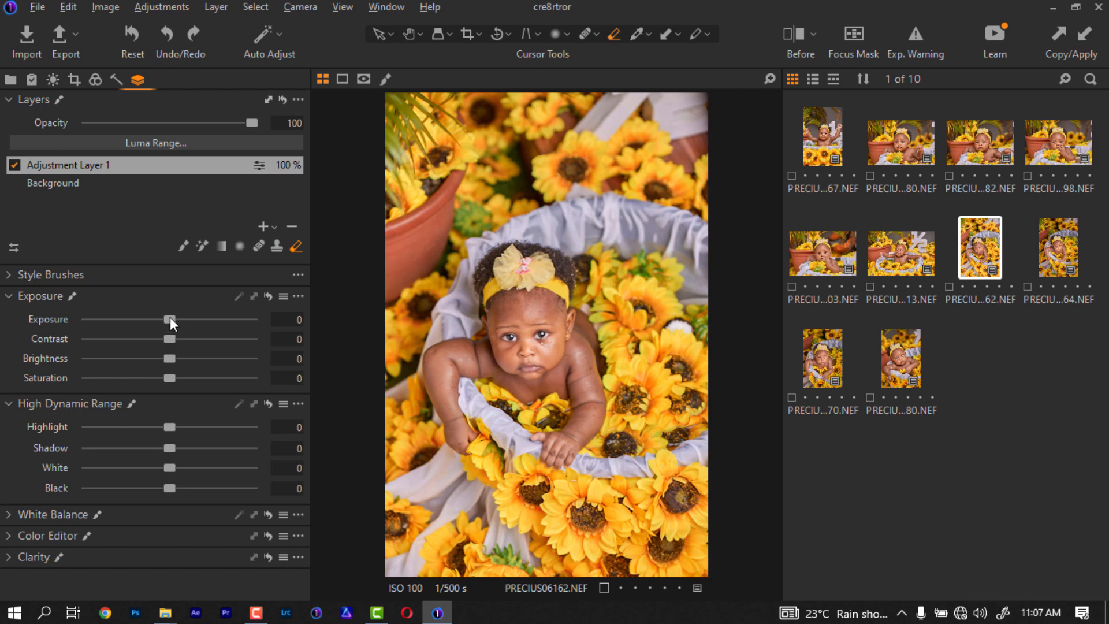
- Set Adjustment Layer 1 to Exposure -0.36, Highlight -23, Shadow -2 and White -16
{"action": "mouse_move", "coordinate": [170, 317]}
{"action": "left_mouse_down"}
{"action": "mouse_move", "coordinate": [155, 320]}
{"action": "mouse_move", "coordinate": [181, 321]}
{"action": "mouse_move", "coordinate": [102, 334]}
{"action": "mouse_move", "coordinate": [193, 331]}
{"action": "mouse_move", "coordinate": [155, 325]}
{"action": "mouse_move", "coordinate": [113, 327]}
{"action": "mouse_move", "coordinate": [223, 351]}
{"action": "mouse_move", "coordinate": [164, 327]}
{"action": "left_mouse_up"}
{"action": "mouse_move", "coordinate": [170, 427]}
{"action": "left_mouse_down"}
{"action": "mouse_move", "coordinate": [136, 428]}
{"action": "mouse_move", "coordinate": [165, 427]}
{"action": "mouse_move", "coordinate": [170, 447]}
{"action": "mouse_move", "coordinate": [219, 420]}
{"action": "mouse_move", "coordinate": [258, 420]}
{"action": "mouse_move", "coordinate": [132, 432]}
{"action": "mouse_move", "coordinate": [150, 433]}
{"action": "left_mouse_up"}
{"action": "mouse_move", "coordinate": [174, 469]}
{"action": "left_mouse_down"}
{"action": "mouse_move", "coordinate": [239, 449]}
{"action": "mouse_move", "coordinate": [147, 470]}
{"action": "mouse_move", "coordinate": [160, 467]}
{"action": "left_mouse_up"}
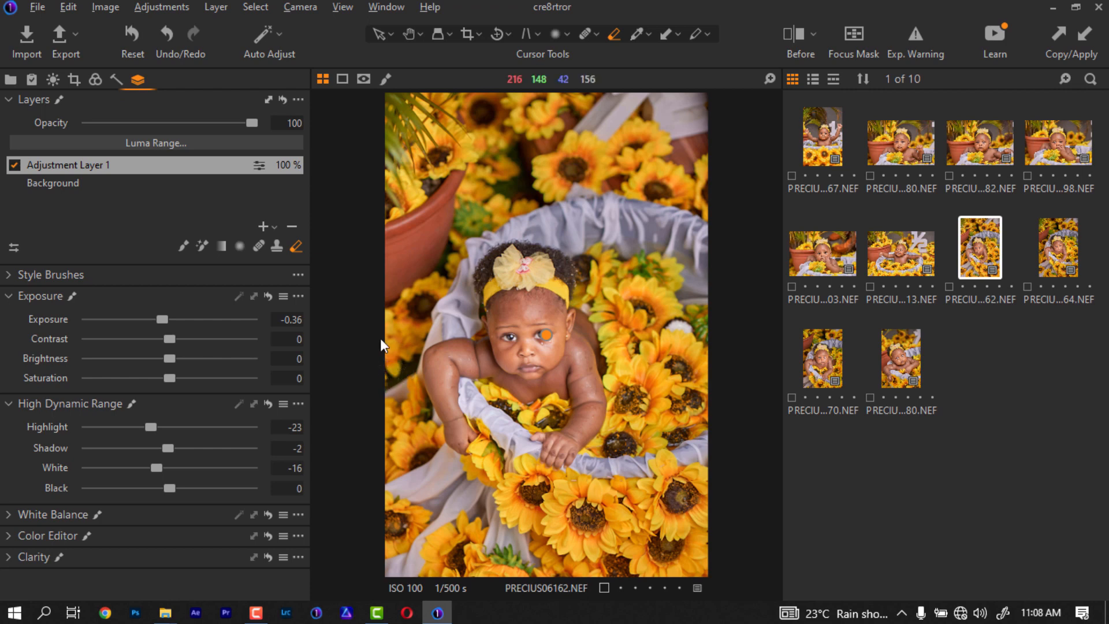
- Add an empty adjustment layer with Exposure -1.86 and try linear gradient masks from the photo's top and bottom edges
{"action": "left_click", "coordinate": [275, 226]}
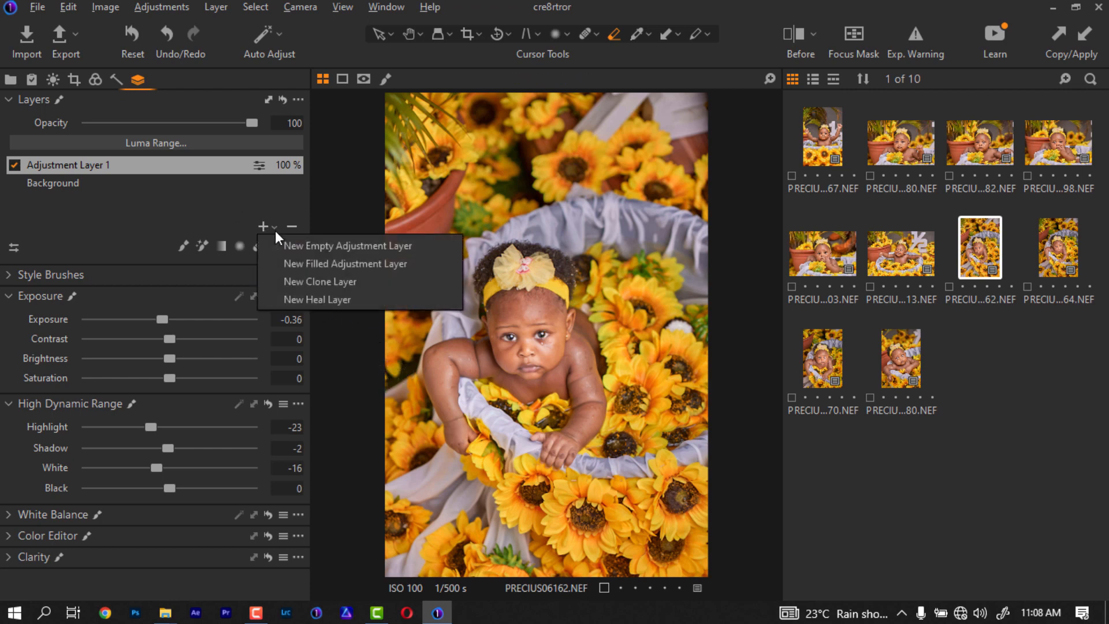
{"action": "left_click", "coordinate": [310, 247]}
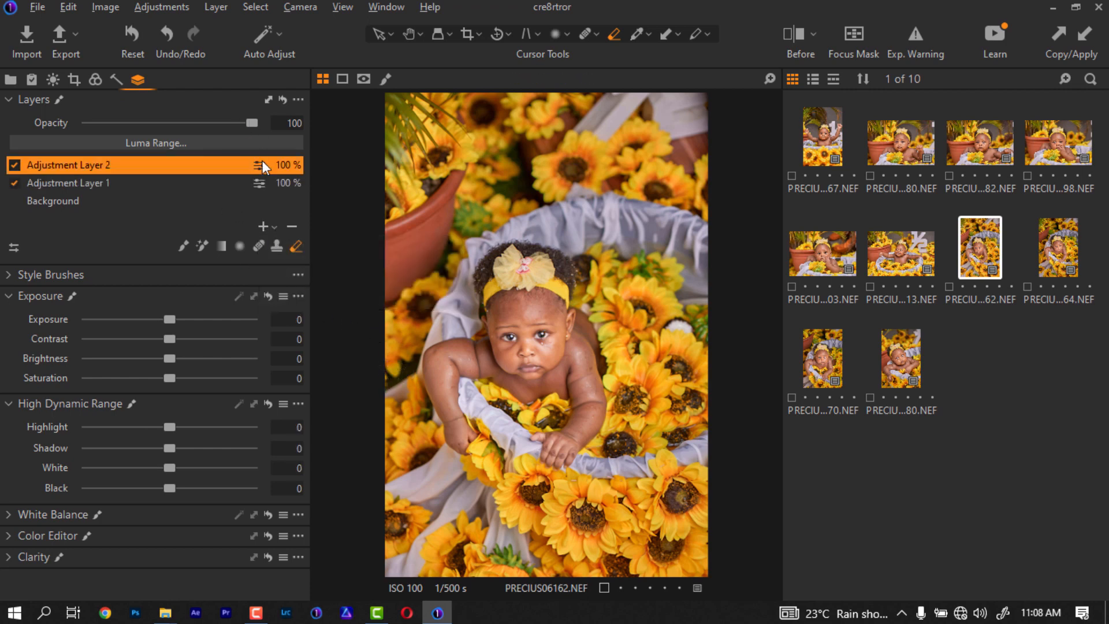
{"action": "left_click", "coordinate": [222, 246]}
{"action": "left_click_drag", "start_coordinate": [511, 95], "coordinate": [523, 344]}
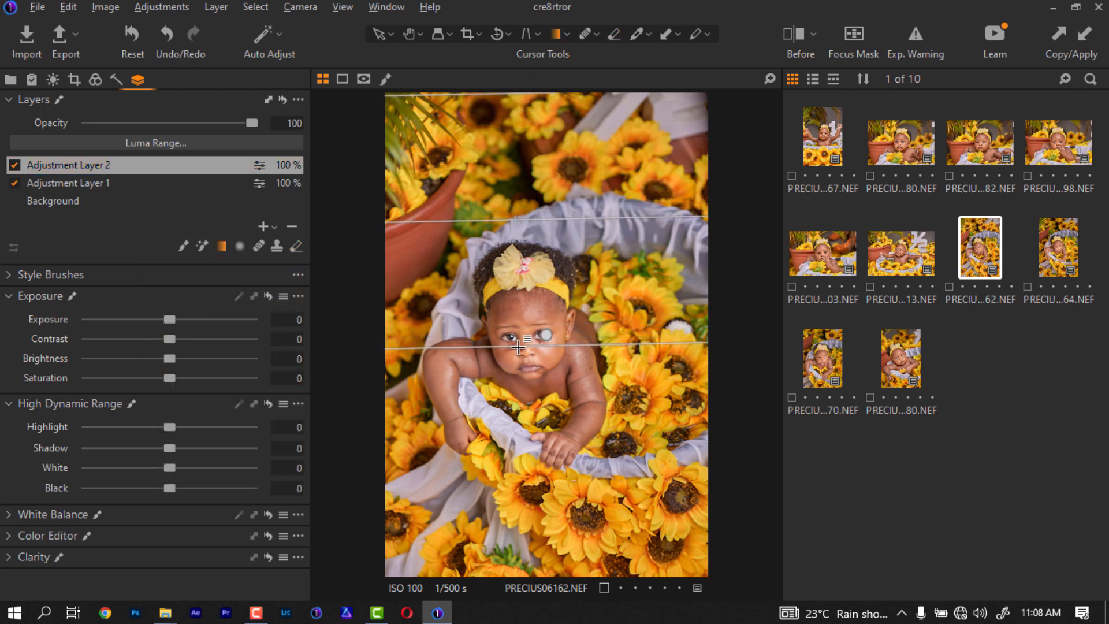
{"action": "left_click_drag", "start_coordinate": [160, 324], "coordinate": [129, 325]}
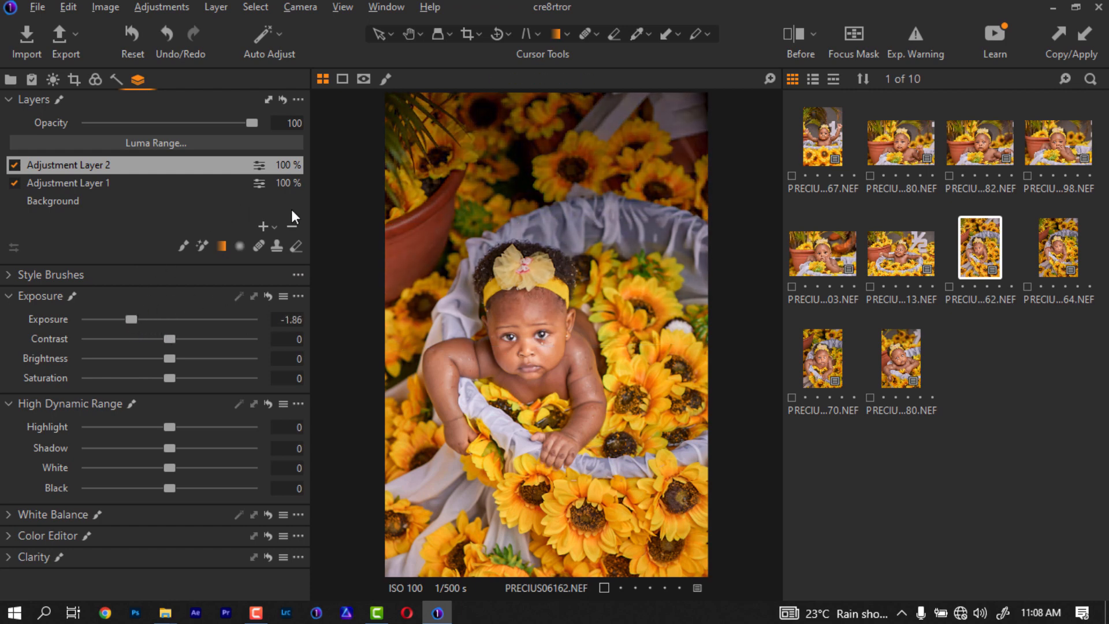
{"action": "left_click_drag", "start_coordinate": [544, 576], "coordinate": [540, 425]}
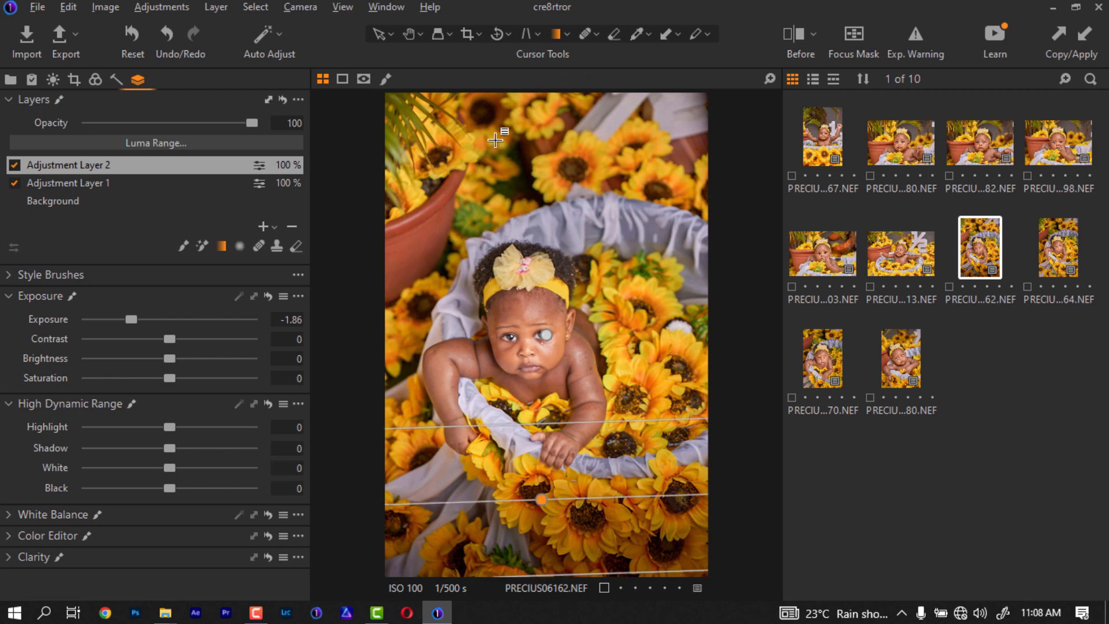
- Replace the linear gradient with a radial gradient mask centred on the baby, enlarged so that only the surroundings are darkened
{"action": "left_click", "coordinate": [240, 247]}
{"action": "mouse_move", "coordinate": [478, 298]}
{"action": "left_mouse_down"}
{"action": "mouse_move", "coordinate": [594, 425]}
{"action": "mouse_move", "coordinate": [565, 364]}
{"action": "left_mouse_up"}
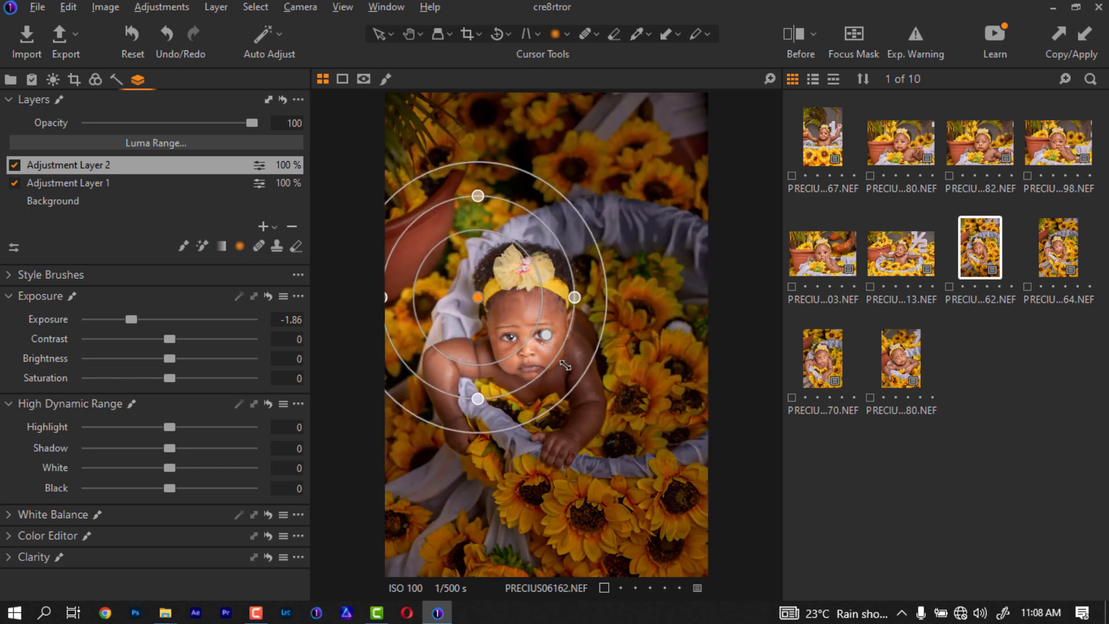
{"action": "left_click_drag", "start_coordinate": [477, 298], "coordinate": [517, 371]}
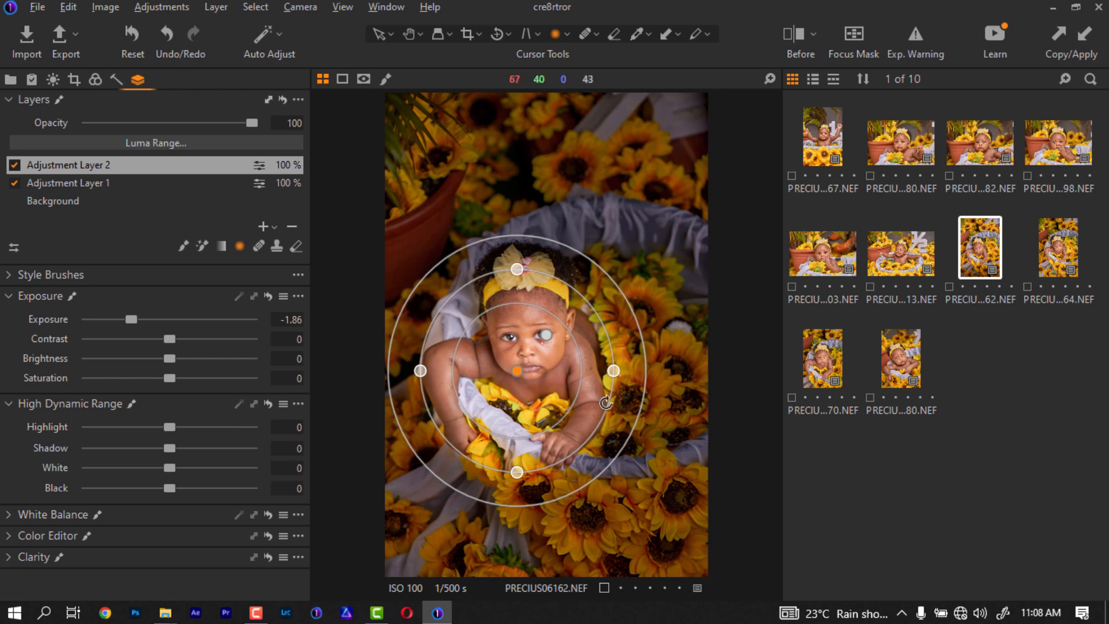
{"action": "left_click_drag", "start_coordinate": [538, 506], "coordinate": [552, 515]}
{"action": "mouse_move", "coordinate": [517, 483]}
{"action": "left_mouse_down"}
{"action": "mouse_move", "coordinate": [504, 456]}
{"action": "mouse_move", "coordinate": [511, 486]}
{"action": "left_mouse_up"}
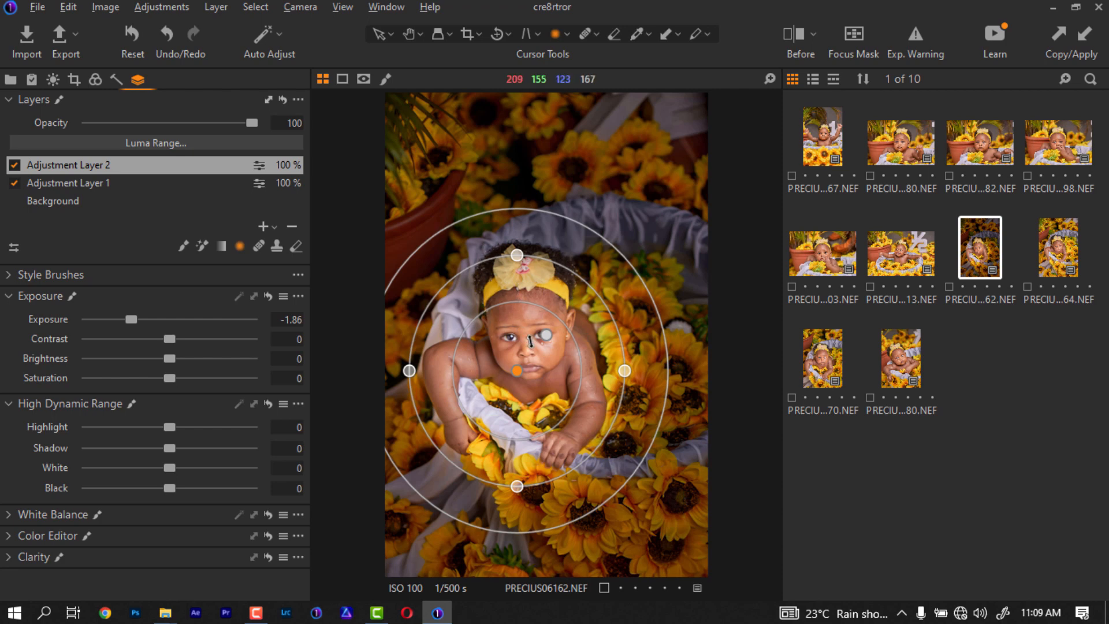
{"action": "mouse_move", "coordinate": [517, 485]}
{"action": "left_mouse_down"}
{"action": "mouse_move", "coordinate": [516, 404]}
{"action": "mouse_move", "coordinate": [520, 508]}
{"action": "mouse_move", "coordinate": [518, 479]}
{"action": "left_mouse_up"}
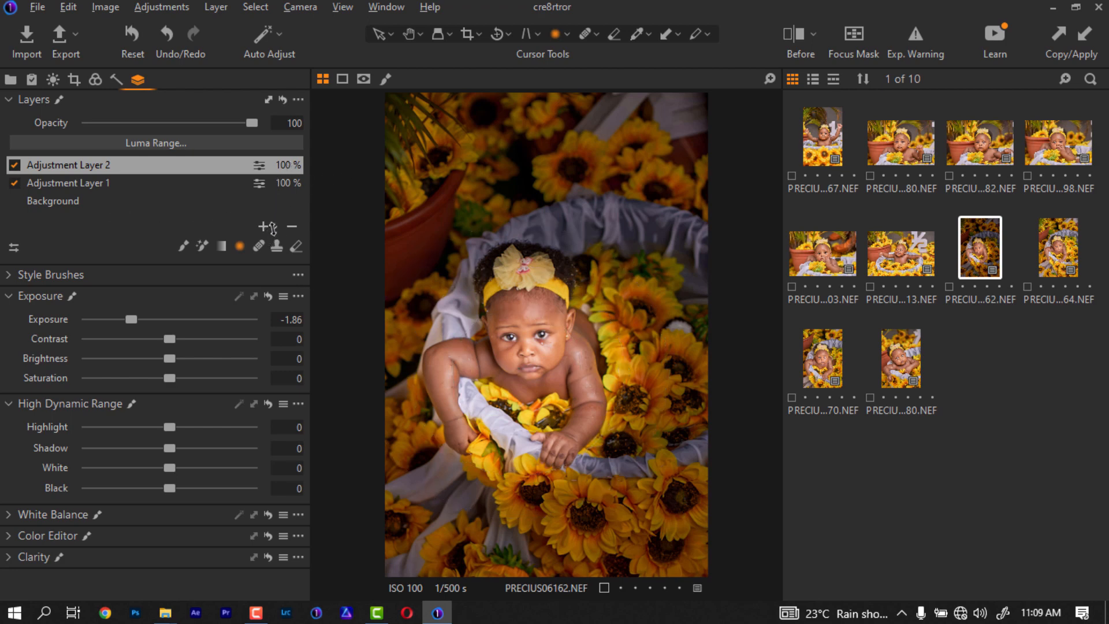
- Add another empty adjustment layer with a radial gradient mask over the photo's upper area, and undo a trial Exposure of -0.2
{"action": "left_click", "coordinate": [271, 227]}
{"action": "left_click", "coordinate": [300, 247]}
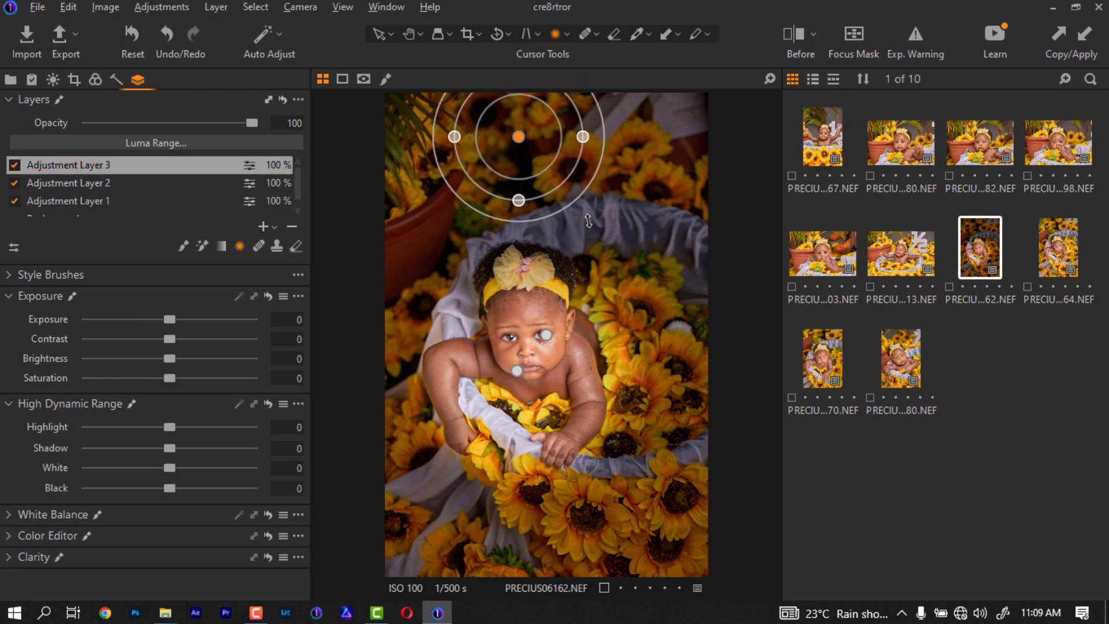
{"action": "mouse_move", "coordinate": [169, 319]}
{"action": "left_mouse_down"}
{"action": "mouse_move", "coordinate": [205, 319]}
{"action": "mouse_move", "coordinate": [165, 320]}
{"action": "left_mouse_up"}
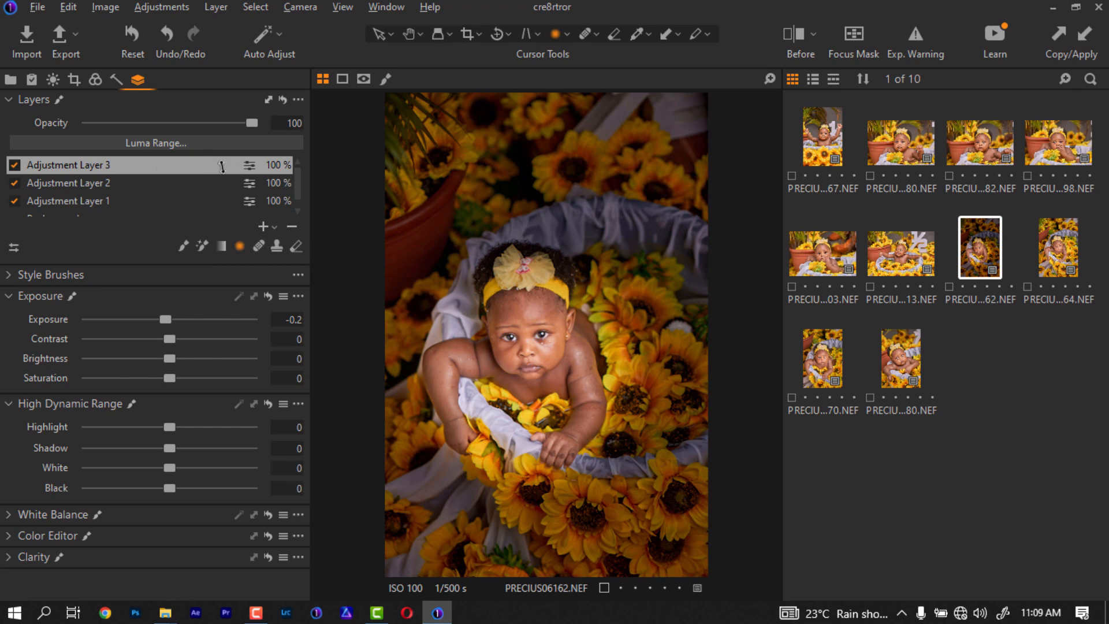
{"action": "key", "text": "ctrl+z"}
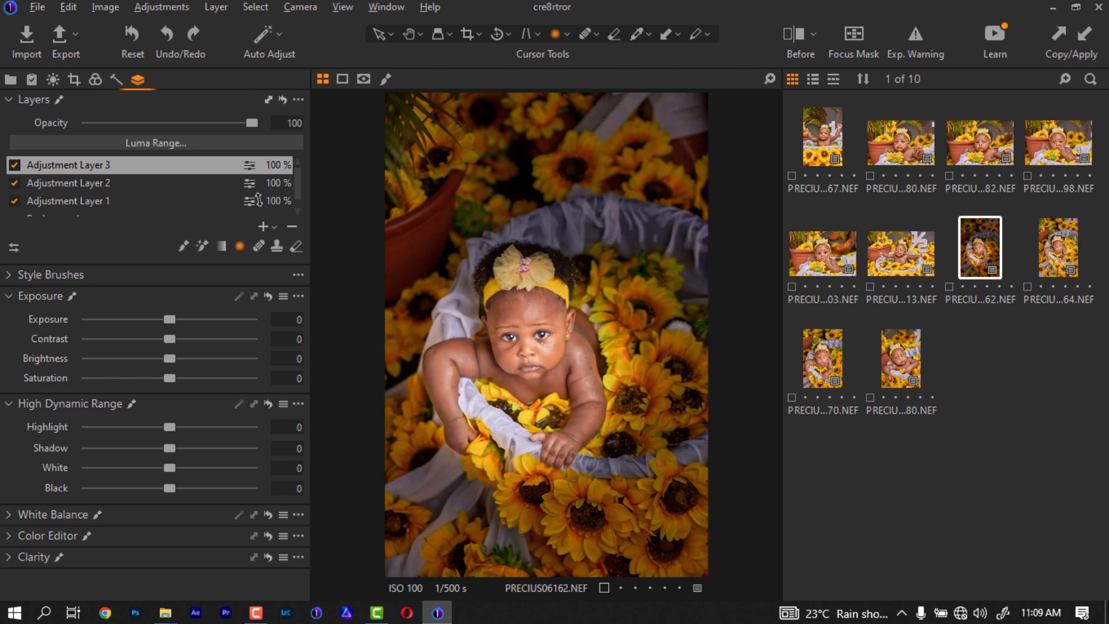
- Set Adjustment Layer 3's Exposure to -0.08 and show its radial mask as an overlay on the photo
{"action": "key", "text": "m"}
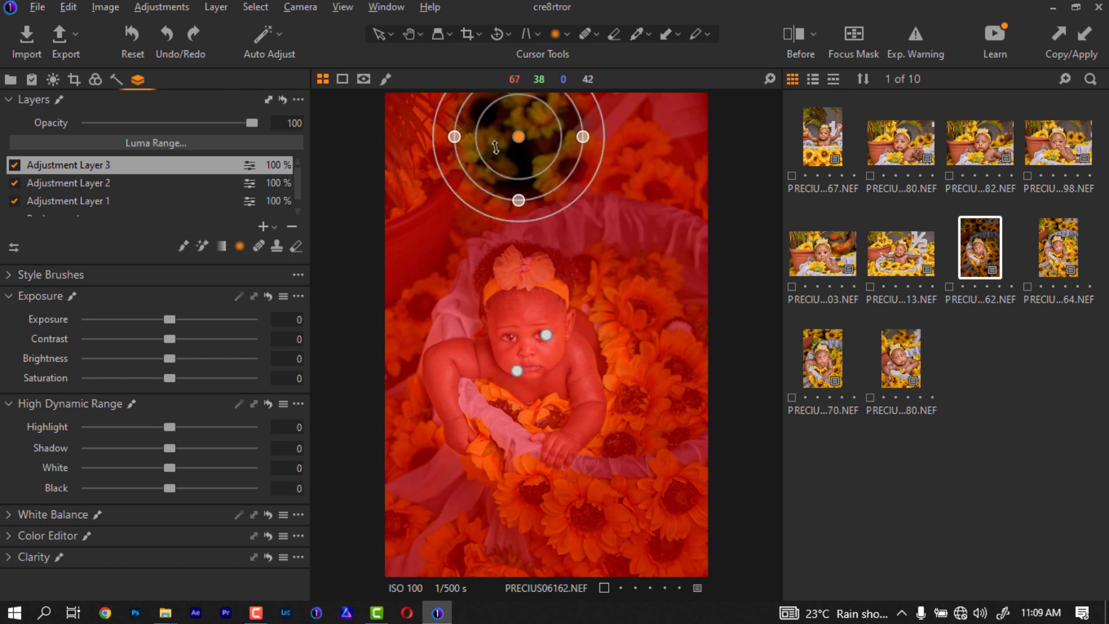
{"action": "mouse_move", "coordinate": [169, 320]}
{"action": "left_mouse_down"}
{"action": "mouse_move", "coordinate": [138, 320]}
{"action": "mouse_move", "coordinate": [261, 334]}
{"action": "mouse_move", "coordinate": [168, 321]}
{"action": "left_mouse_up"}
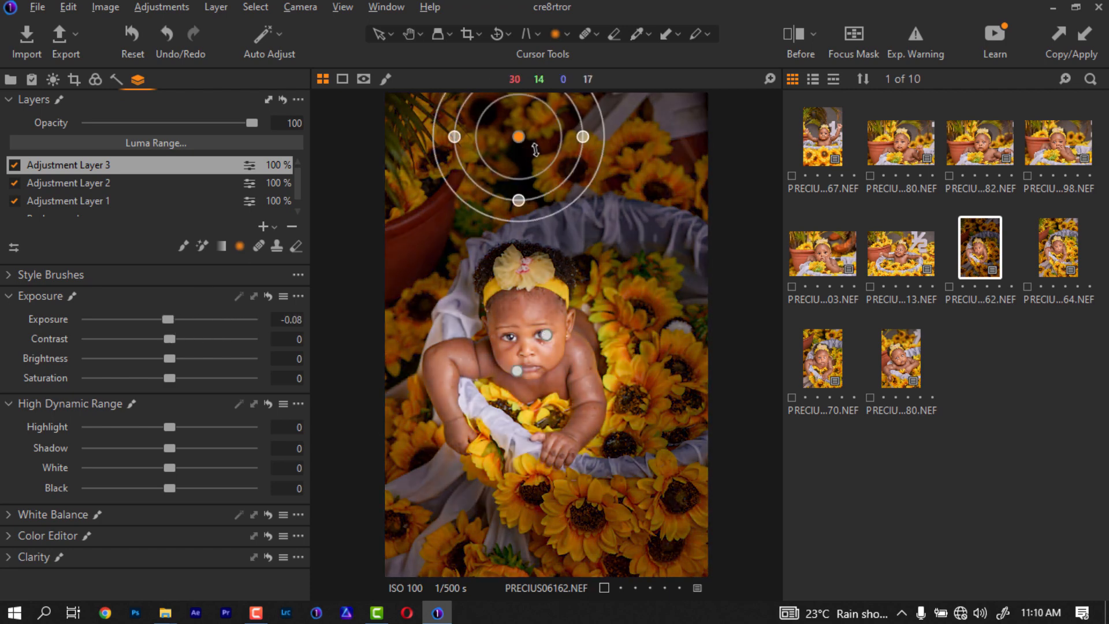
{"action": "key", "text": "m"}
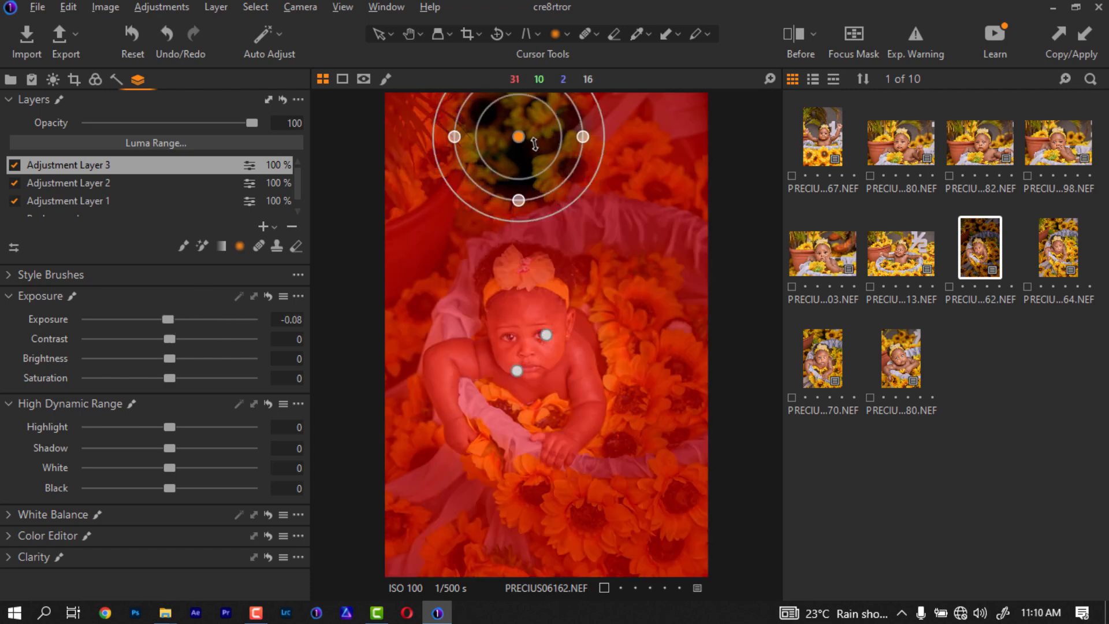
- Invert the mask of Adjustment Layer 3 and set the layer's Exposure to -0.91
{"action": "right_click", "coordinate": [534, 144]}
{"action": "key", "text": "Escape"}
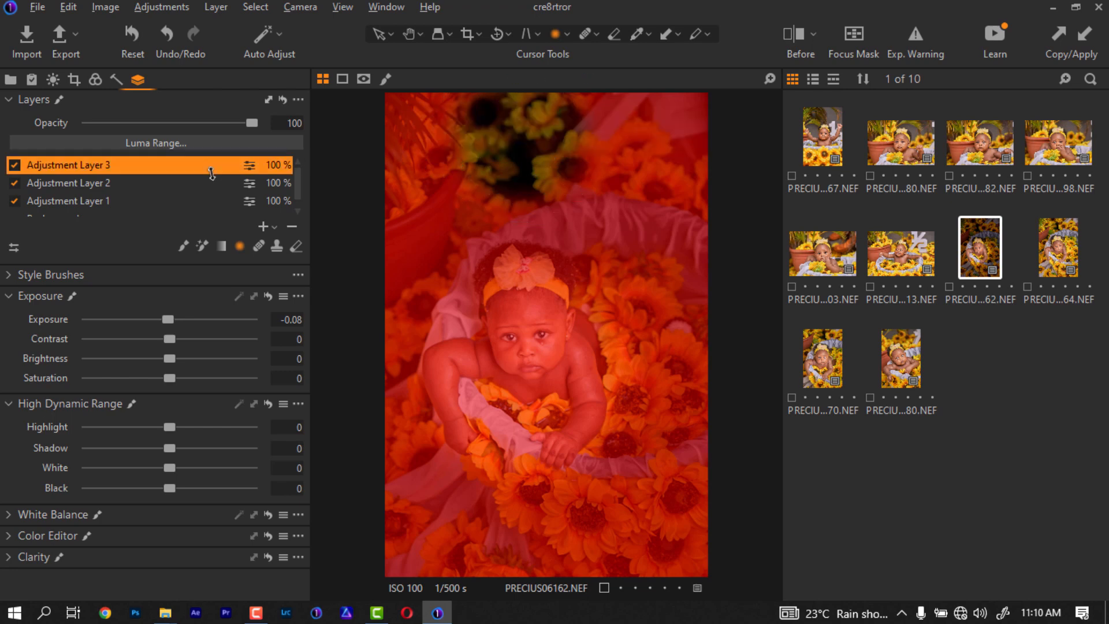
{"action": "right_click", "coordinate": [211, 167]}
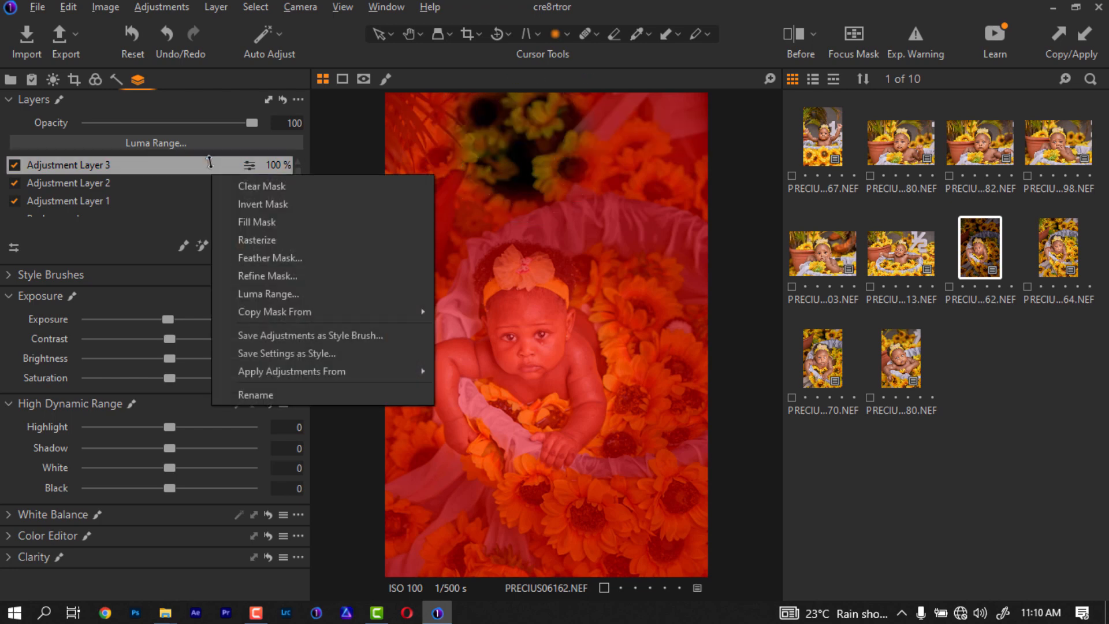
{"action": "left_click", "coordinate": [264, 201]}
{"action": "mouse_move", "coordinate": [167, 318]}
{"action": "left_mouse_down"}
{"action": "mouse_move", "coordinate": [111, 317]}
{"action": "mouse_move", "coordinate": [245, 316]}
{"action": "mouse_move", "coordinate": [101, 317]}
{"action": "mouse_move", "coordinate": [263, 334]}
{"action": "mouse_move", "coordinate": [150, 319]}
{"action": "left_mouse_up"}
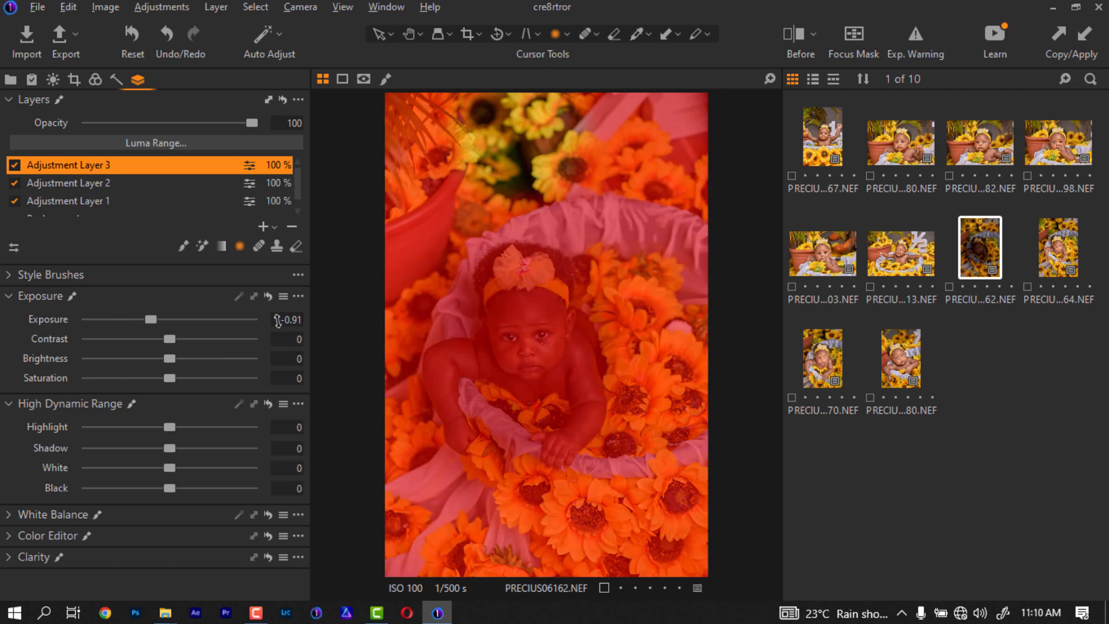